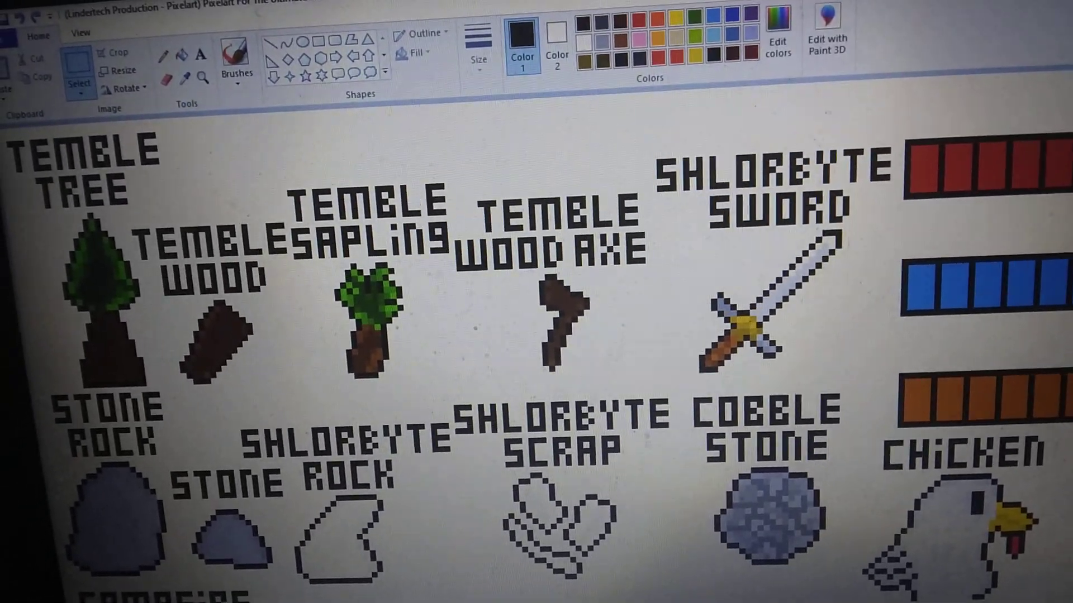
scroll(537, 335, right, 4)
scroll(536, 335, right, 6)
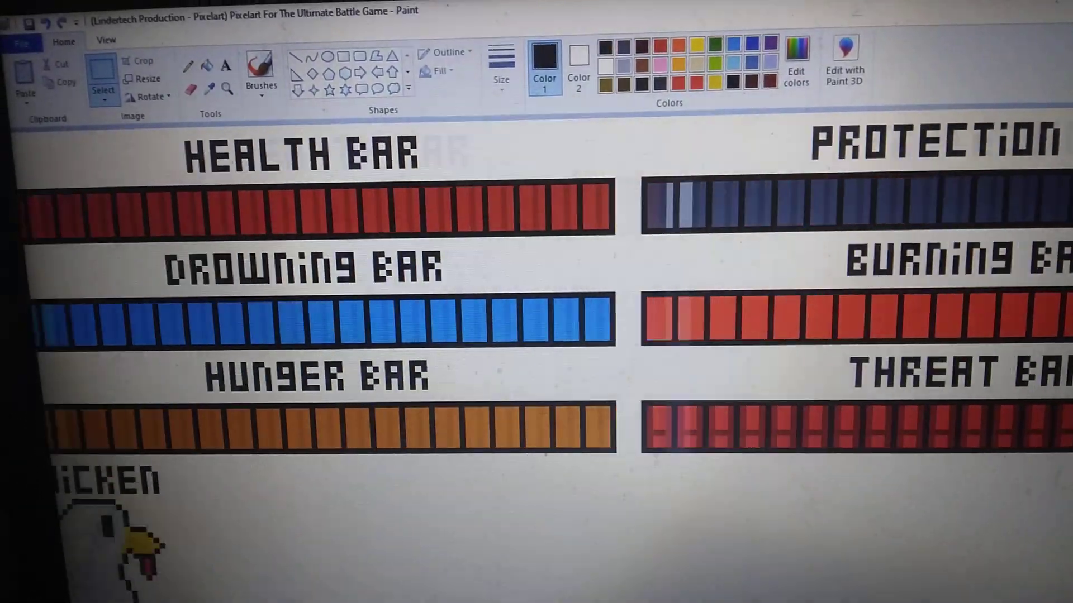
scroll(537, 335, right, 2)
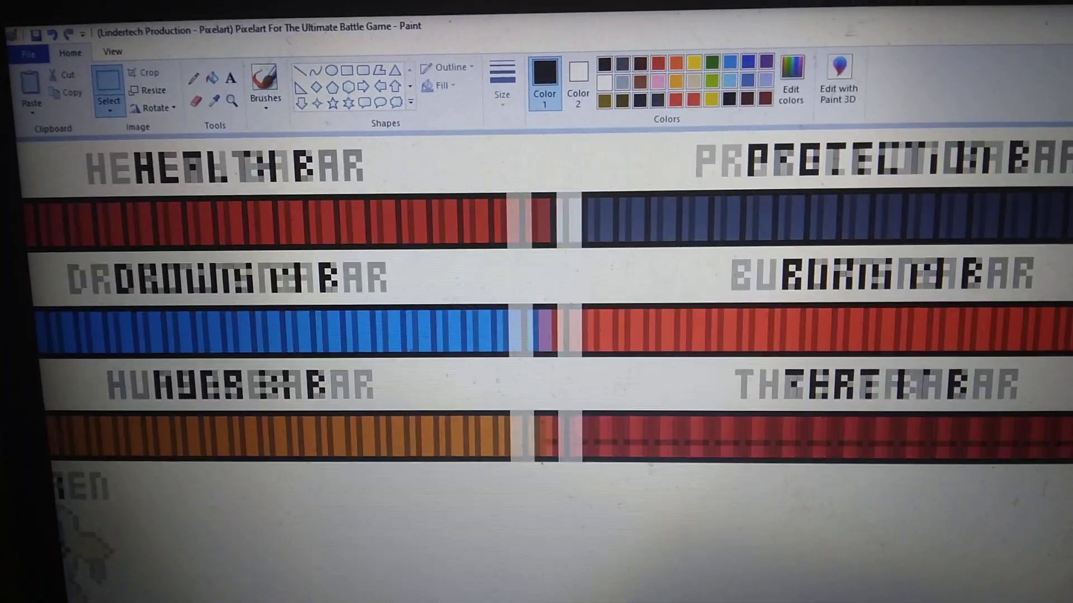
scroll(536, 335, right, 3)
scroll(537, 335, left, 1)
scroll(537, 335, left, 3)
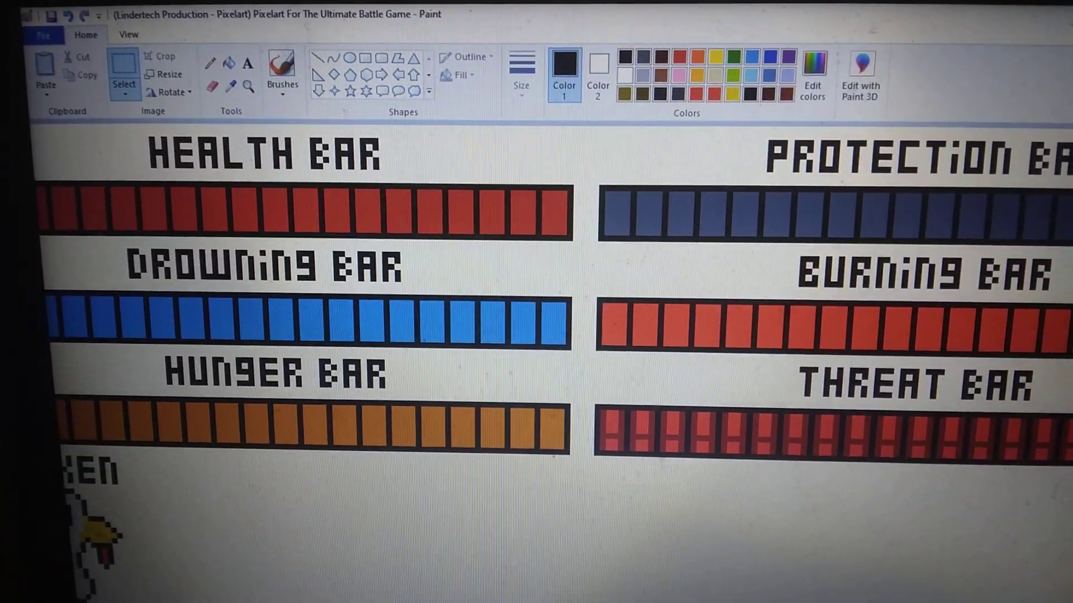